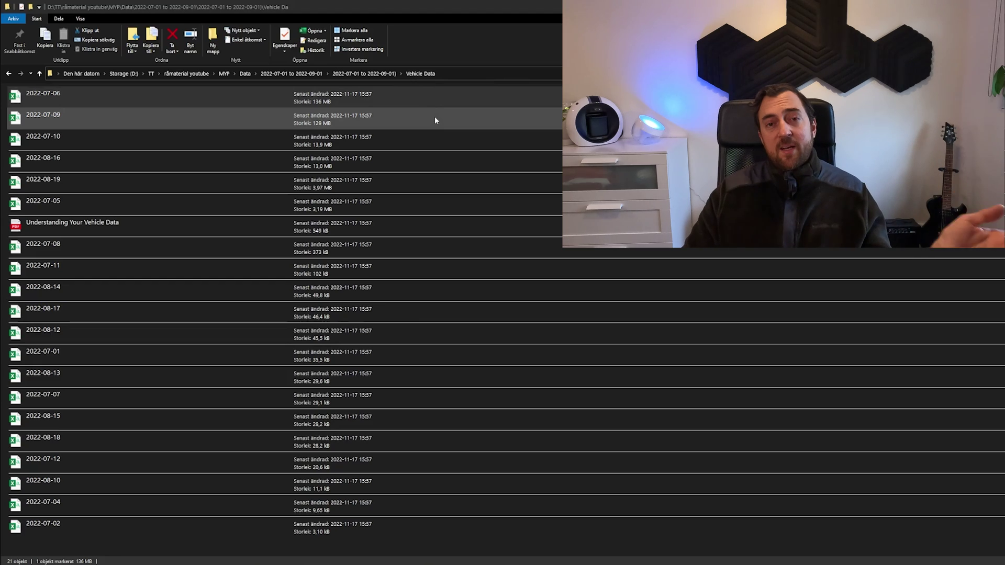
Add the 2022-07-09 log to the selection alongside 2022-07-06 in the Vehicle Data folder
{"action": "left_click", "coordinate": [341, 113], "text": "shift"}
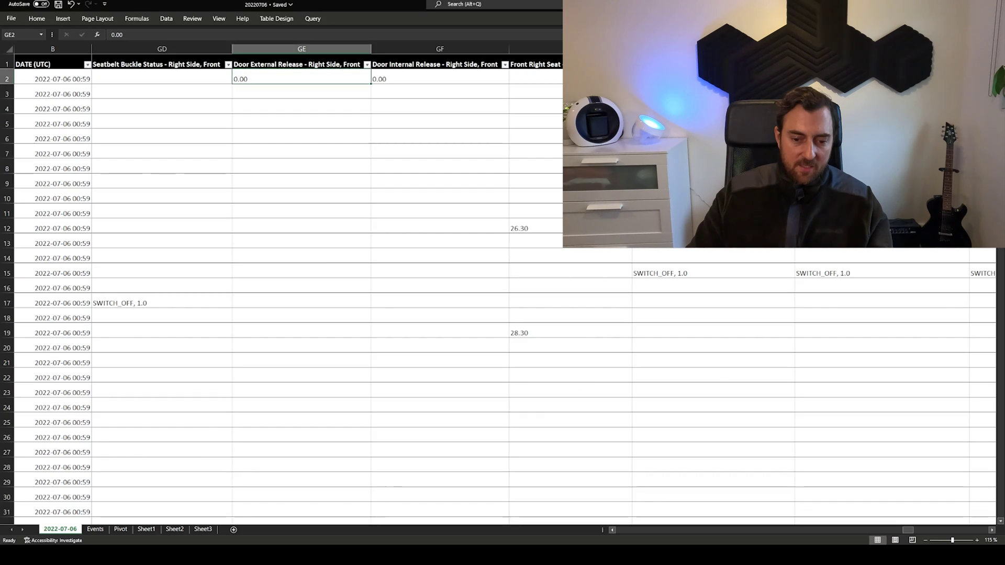
{"action": "left_click_drag", "start_coordinate": [1001, 58], "coordinate": [1002, 515]}
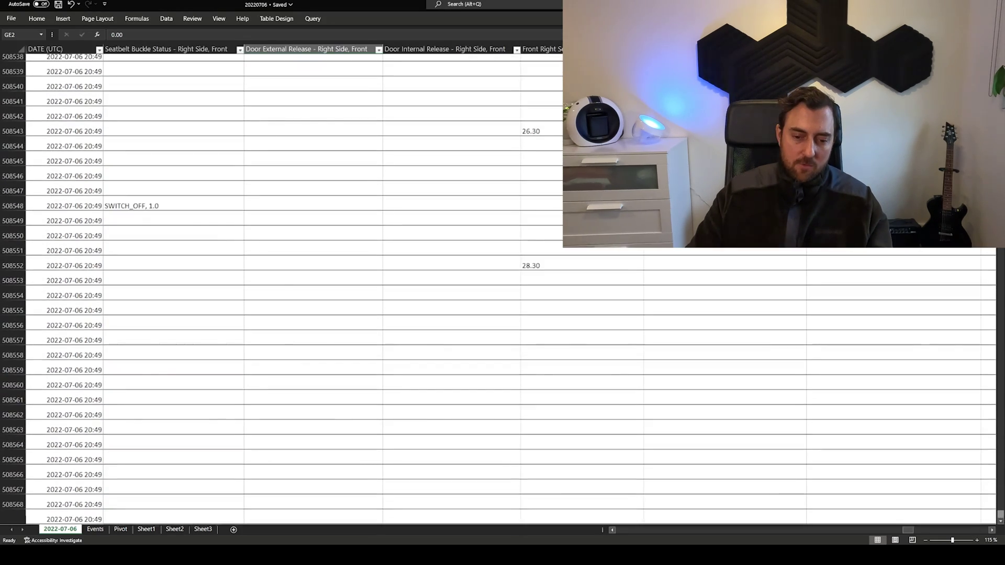
{"action": "left_click", "coordinate": [71, 519]}
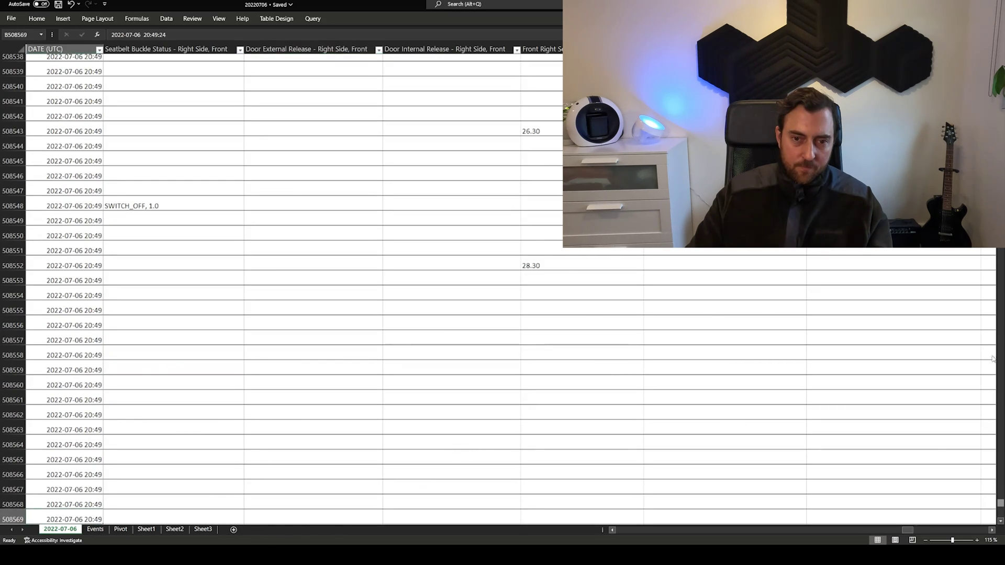
{"action": "left_click_drag", "start_coordinate": [1000, 503], "coordinate": [1000, 55]}
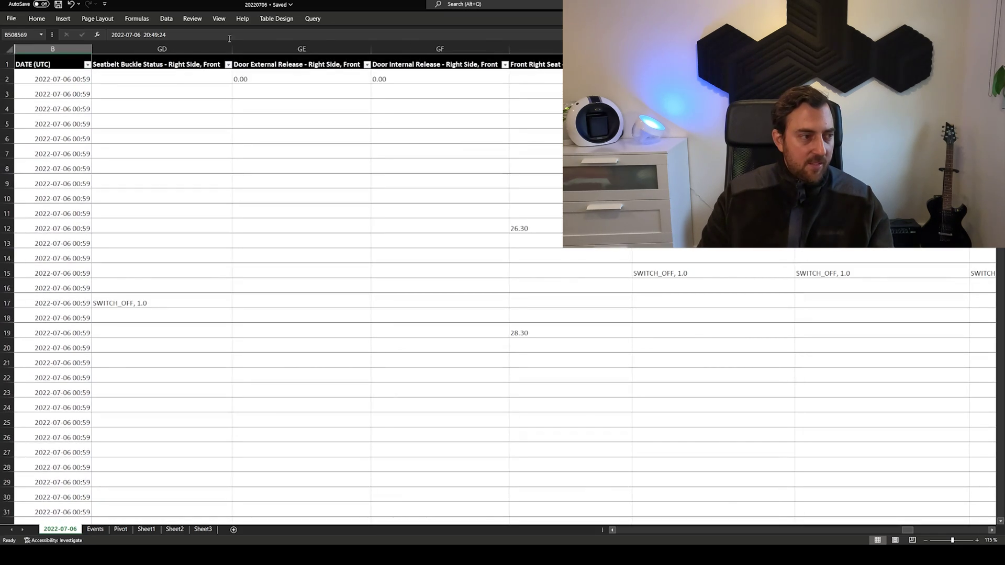
{"action": "left_click", "coordinate": [80, 66]}
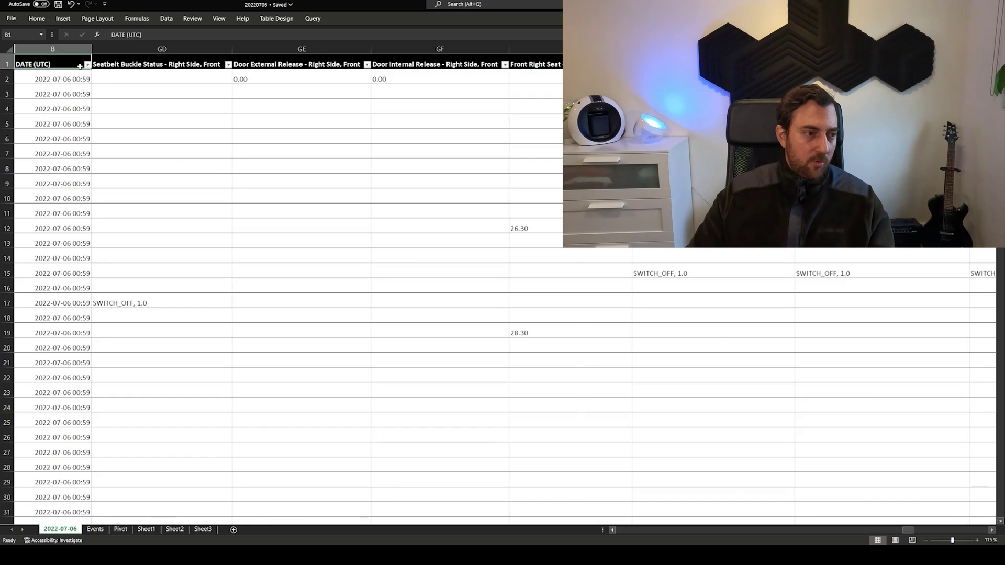
Move across to the charge columns and inspect the Charge Port Door Button Pressed values in G3 and G6
{"action": "key", "text": "Right"}
{"action": "key", "text": "Left"}
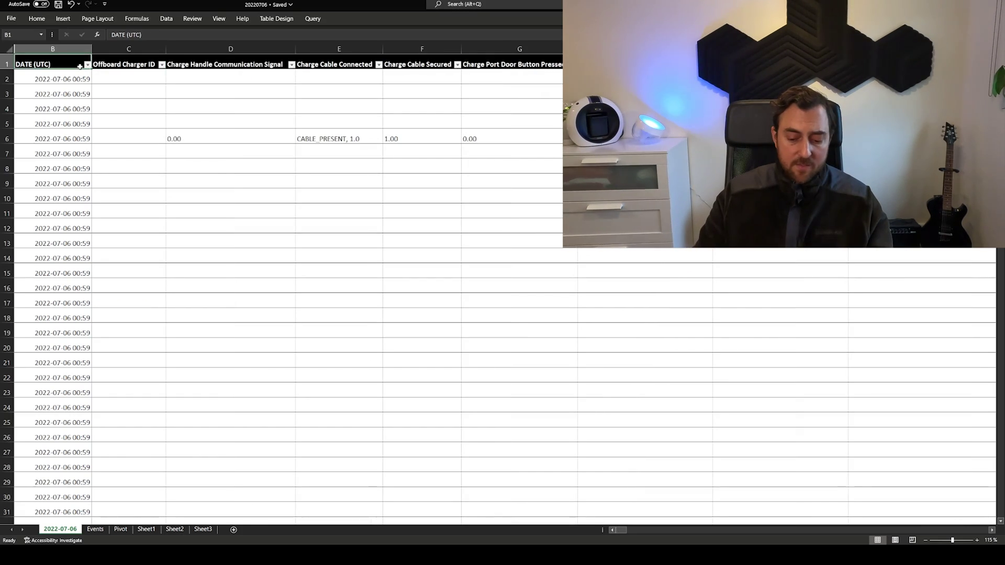
{"action": "key", "text": "Right"}
{"action": "key", "text": "Right"}
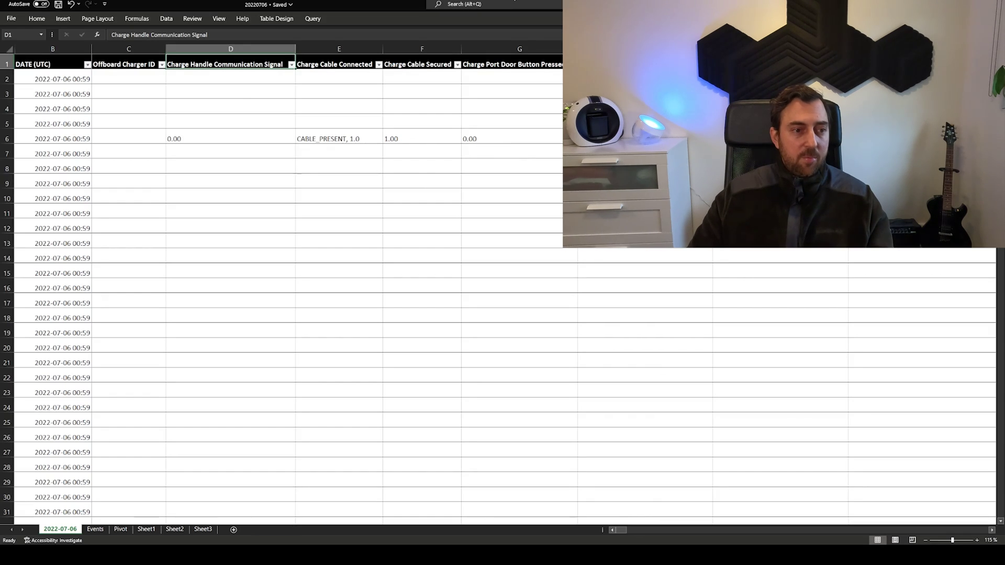
{"action": "key", "text": "Right"}
{"action": "key", "text": "Right"}
{"action": "key", "text": "Right"}
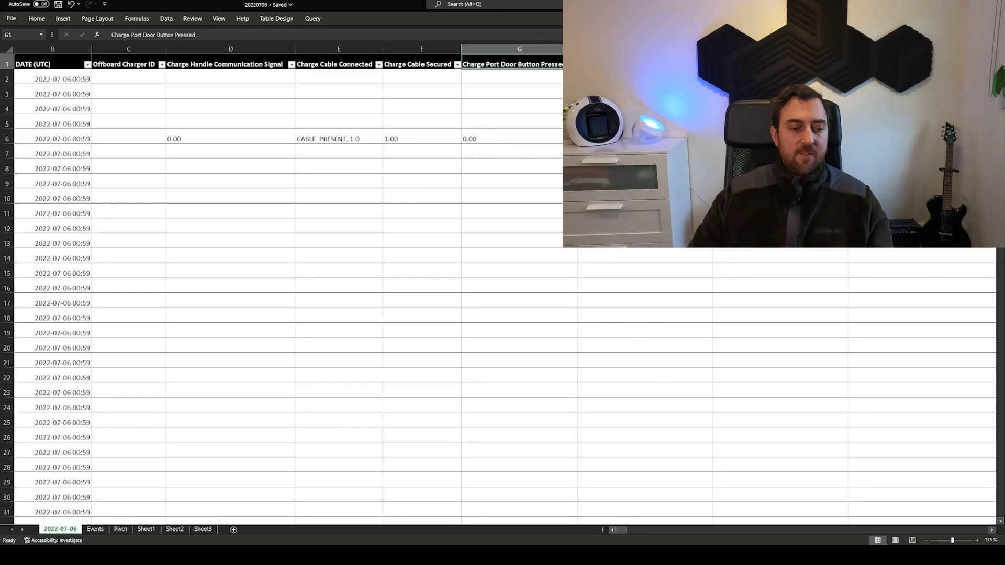
{"action": "left_click", "coordinate": [496, 97]}
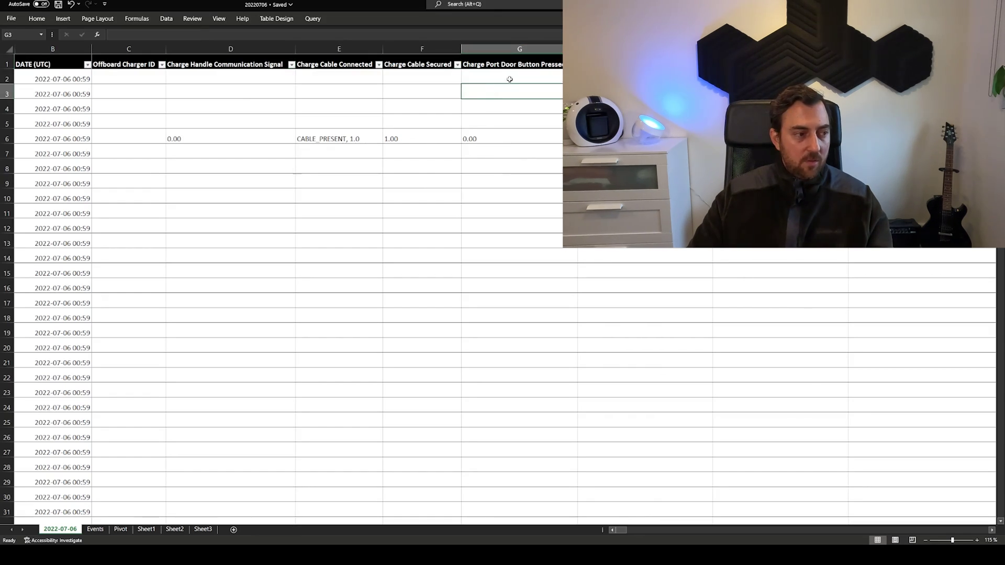
{"action": "left_click", "coordinate": [524, 138]}
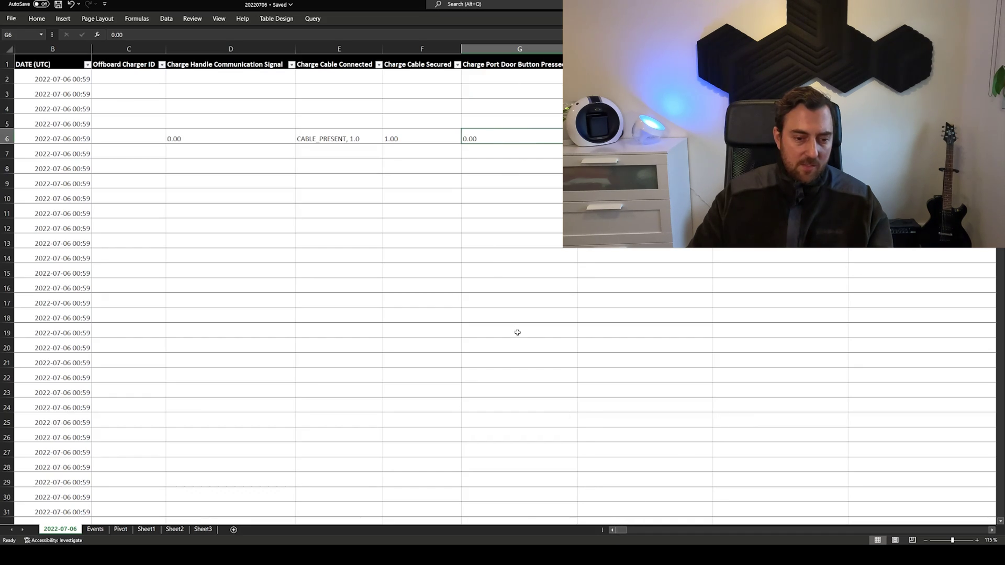
Select the whole DATE (UTC) column to count its entries, then clear the selection
{"action": "left_click_drag", "start_coordinate": [619, 530], "coordinate": [437, 356]}
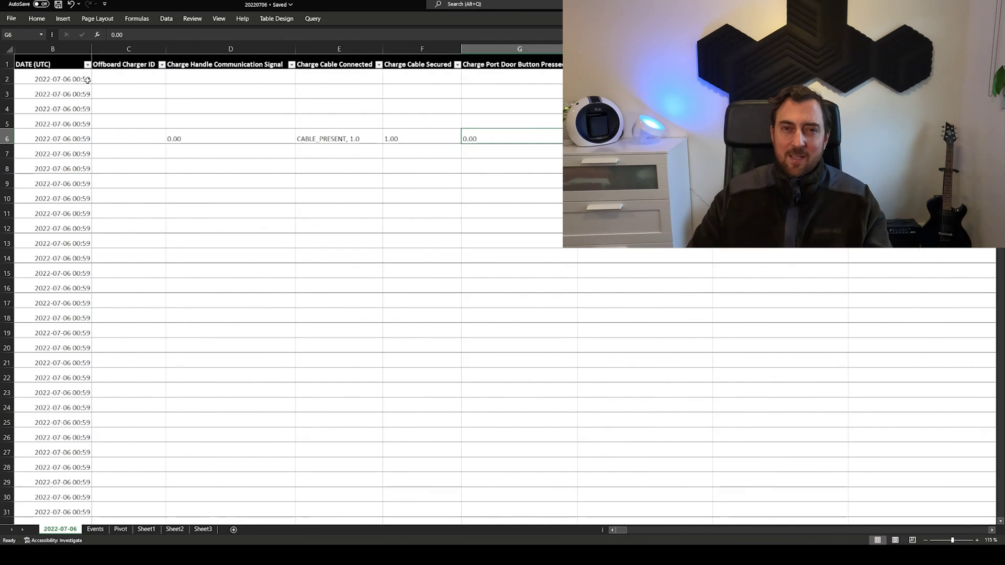
{"action": "left_click", "coordinate": [75, 50]}
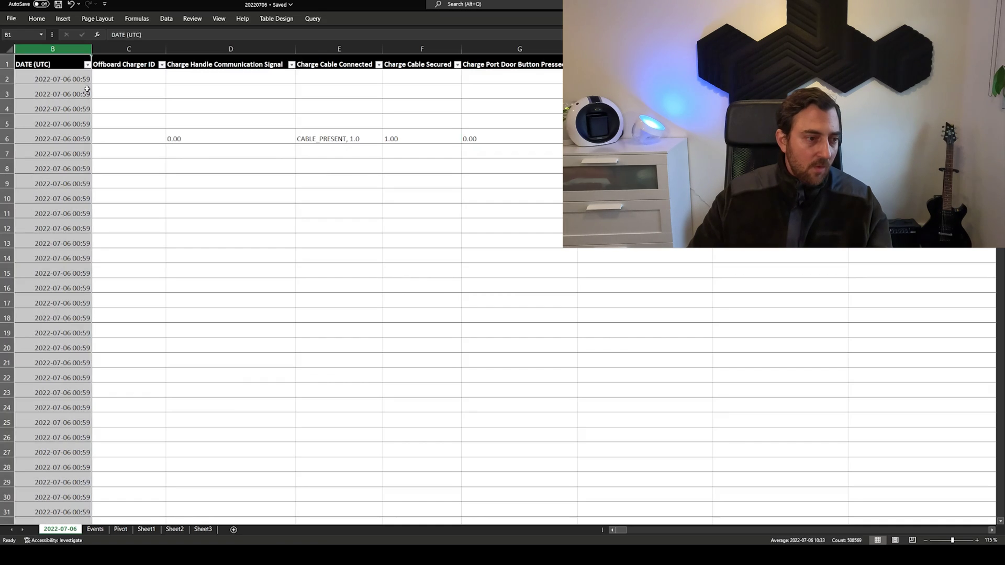
{"action": "left_click", "coordinate": [212, 119]}
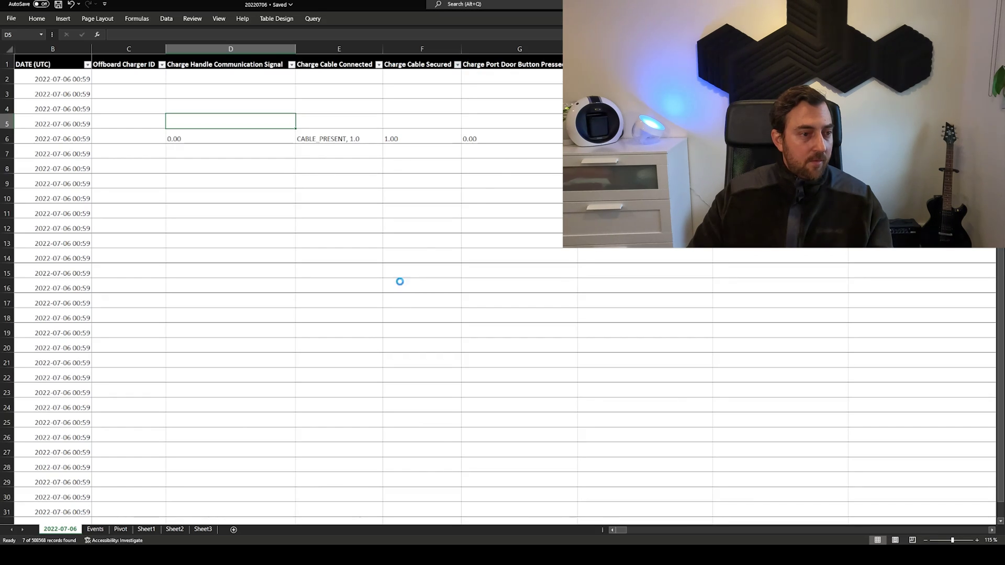
Check the filtered timestamps from row 6 to the 09:25 entry and count the Charge Cable Secured values
{"action": "left_click", "coordinate": [83, 79]}
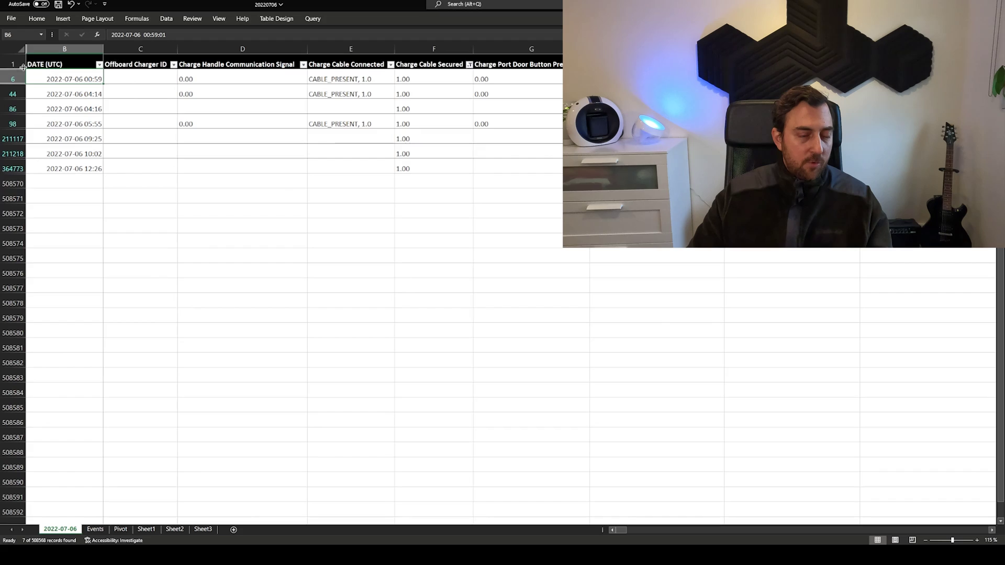
{"action": "left_click_drag", "start_coordinate": [8, 79], "coordinate": [3, 165]}
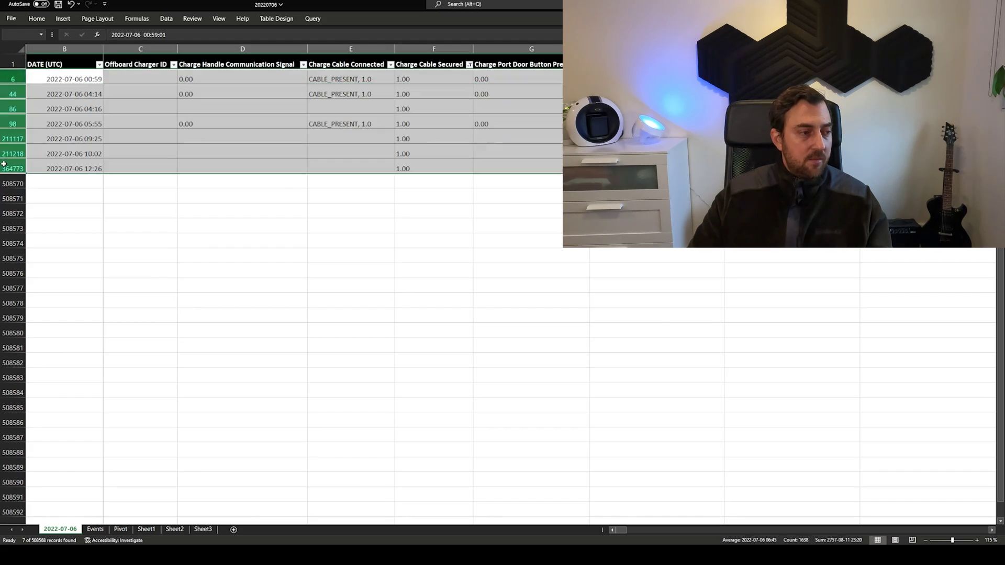
{"action": "left_click", "coordinate": [80, 80]}
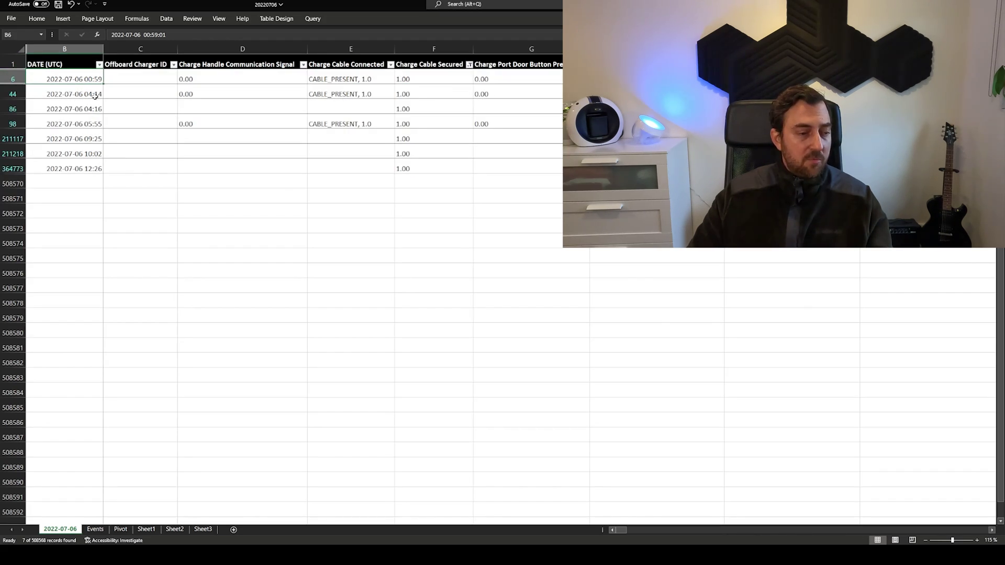
{"action": "left_click", "coordinate": [95, 95]}
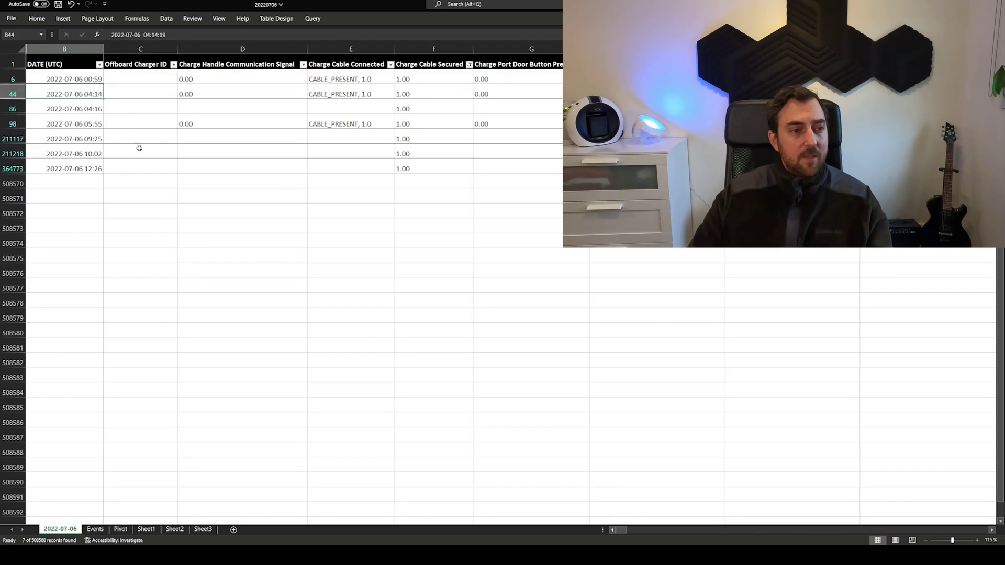
{"action": "left_click", "coordinate": [92, 109]}
{"action": "left_click", "coordinate": [97, 140]}
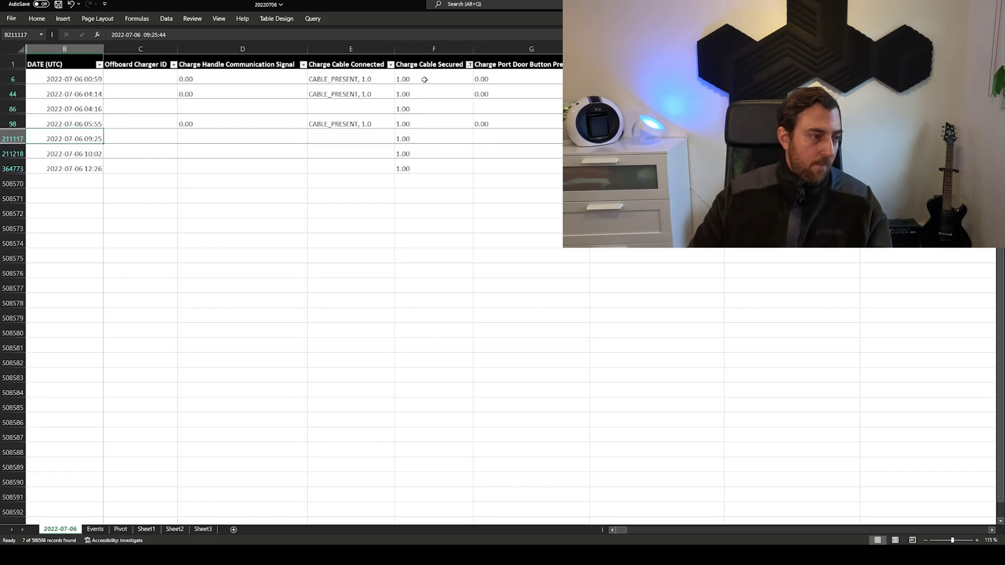
{"action": "left_click_drag", "start_coordinate": [427, 76], "coordinate": [444, 161]}
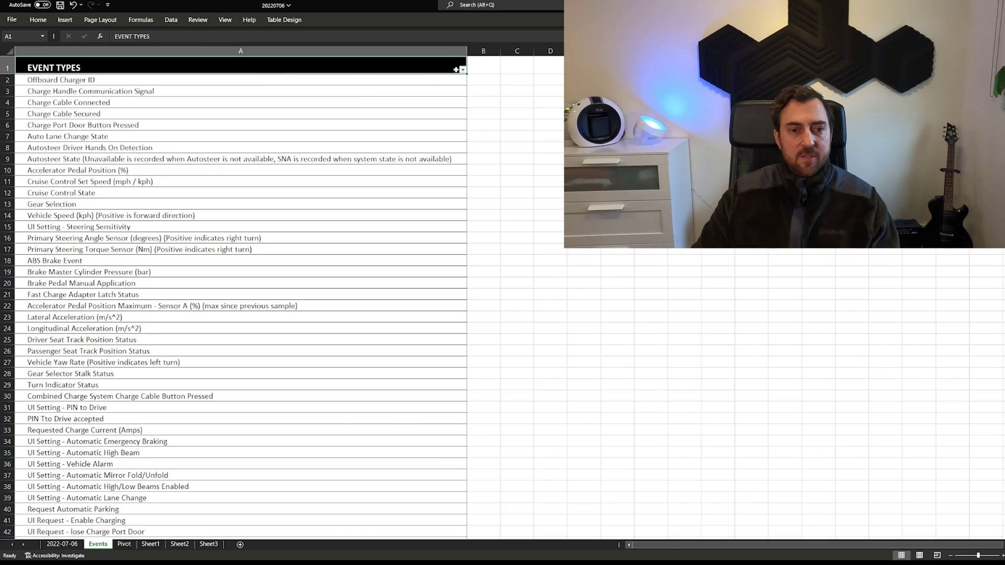
{"action": "left_click", "coordinate": [410, 93]}
{"action": "scroll", "coordinate": [409, 100], "scroll_direction": "down", "scroll_amount": 20}
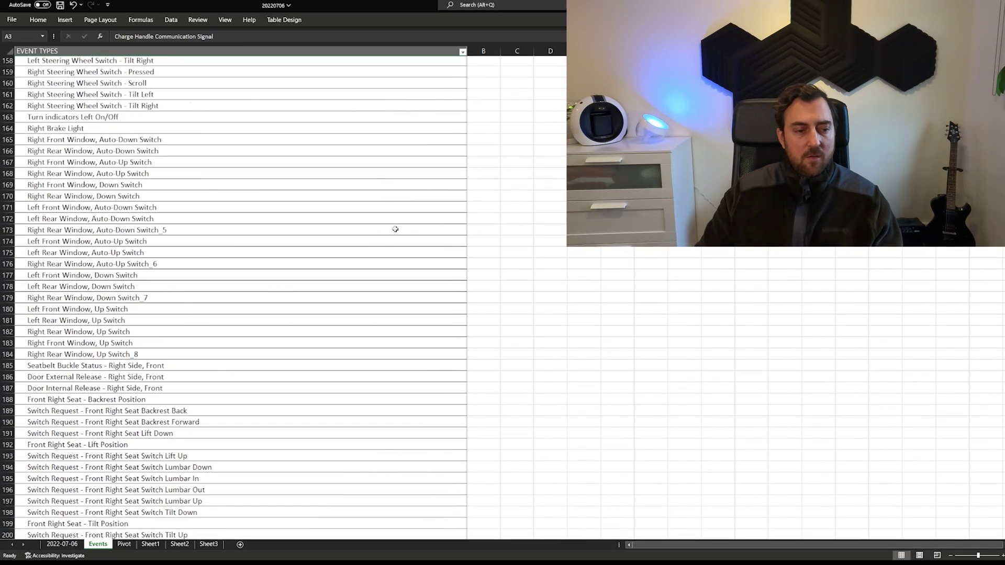
{"action": "scroll", "coordinate": [392, 228], "scroll_direction": "down", "scroll_amount": 18}
{"action": "scroll", "coordinate": [350, 276], "scroll_direction": "up", "scroll_amount": 20}
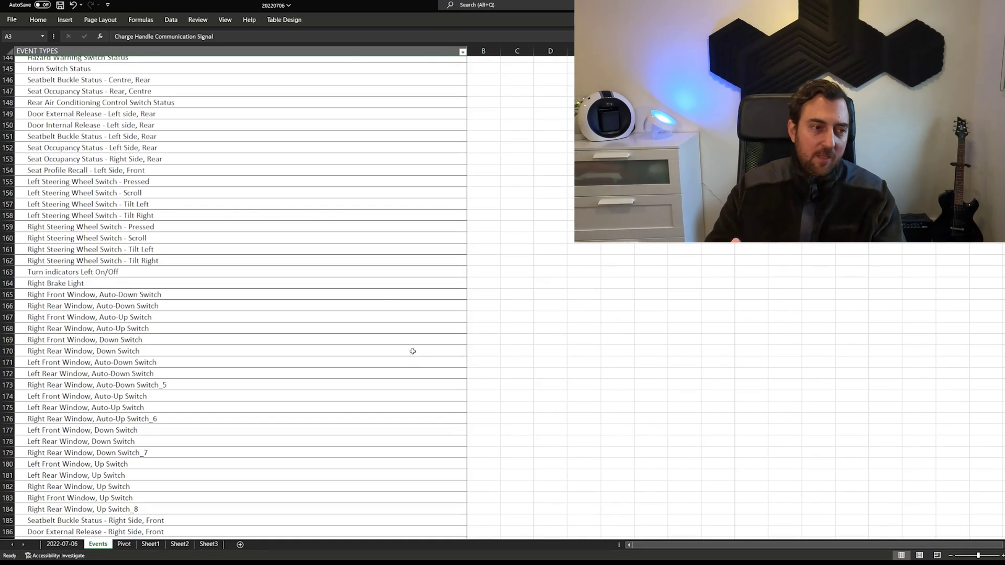
{"action": "scroll", "coordinate": [399, 99], "scroll_direction": "up", "scroll_amount": 20}
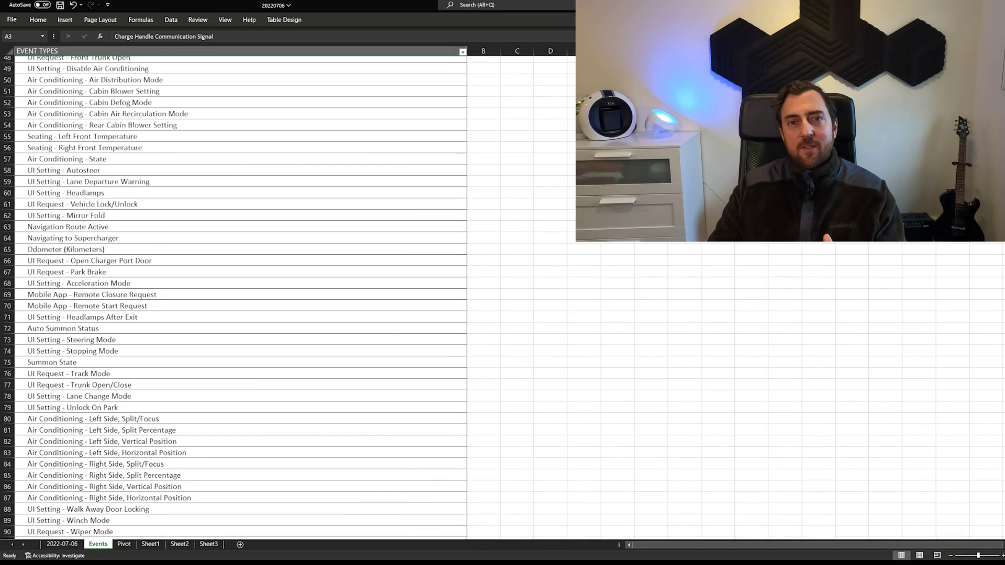
{"action": "scroll", "coordinate": [293, 136], "scroll_direction": "up", "scroll_amount": 16}
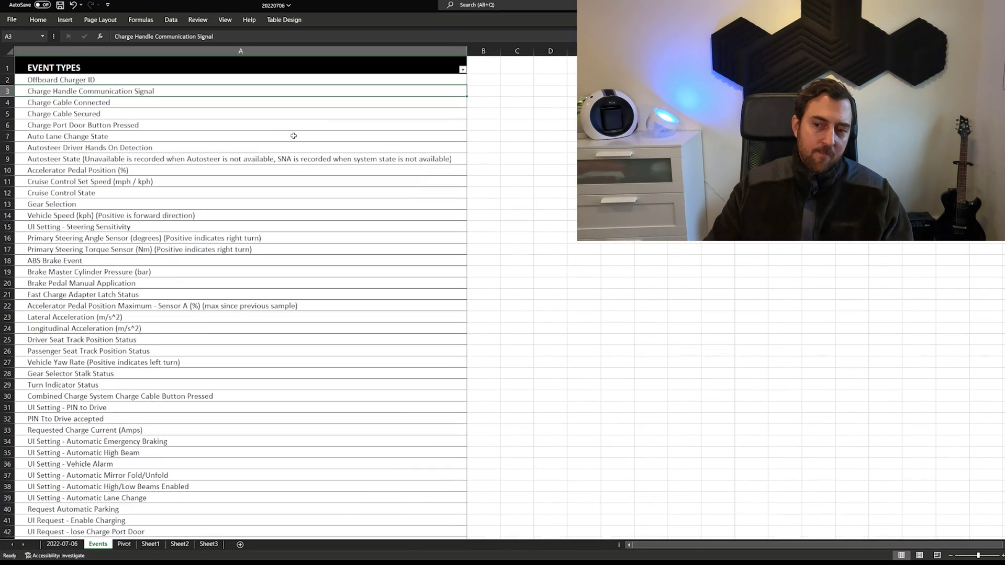
{"action": "left_click", "coordinate": [294, 136]}
{"action": "left_click", "coordinate": [319, 112]}
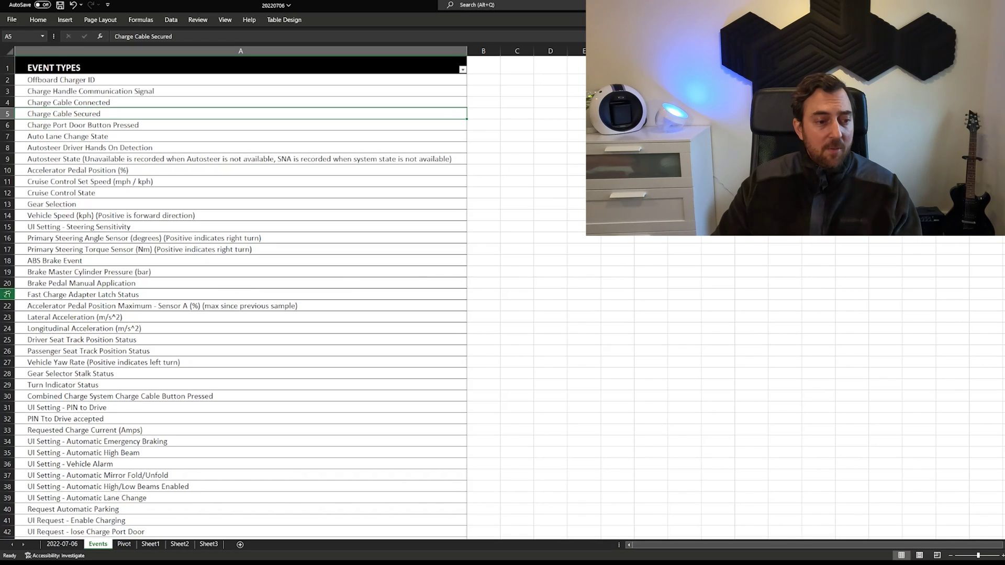
{"action": "left_click", "coordinate": [7, 284]}
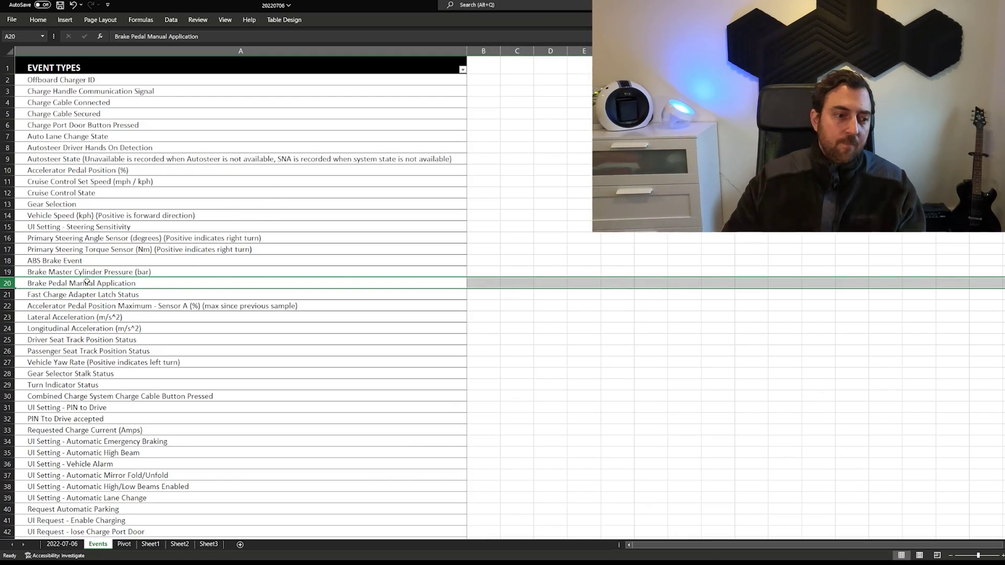
{"action": "left_click", "coordinate": [6, 203]}
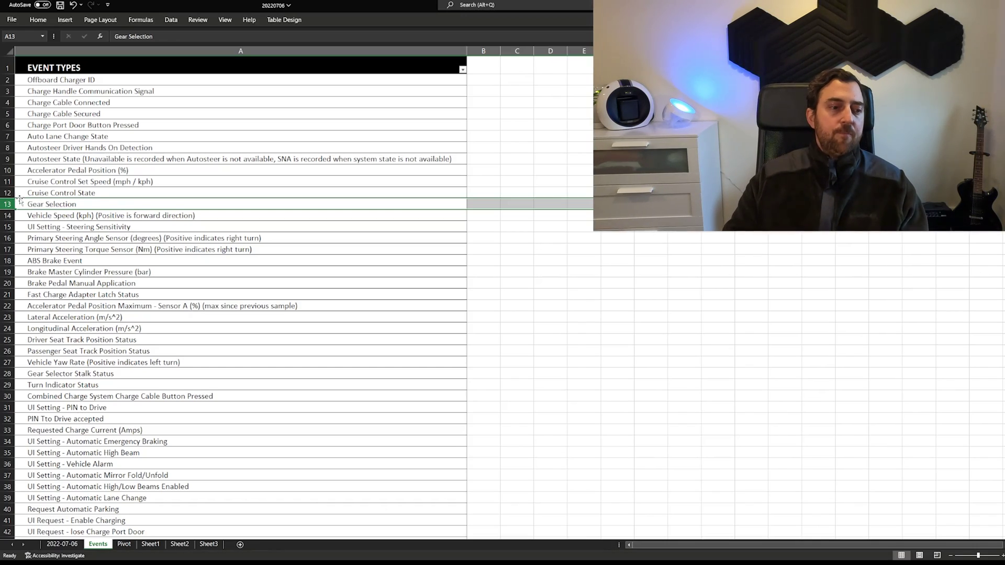
{"action": "left_click", "coordinate": [21, 194]}
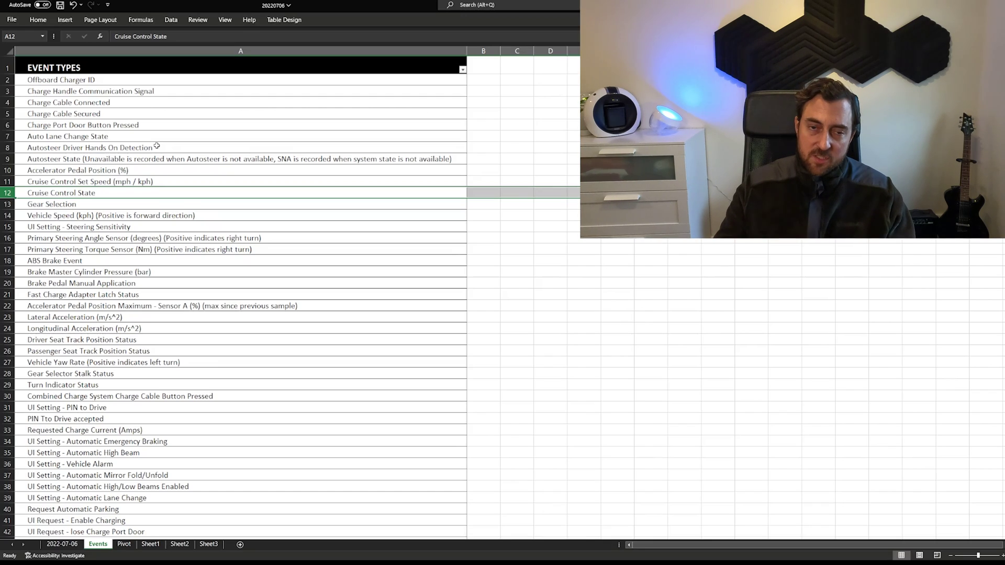
{"action": "left_click", "coordinate": [10, 136]}
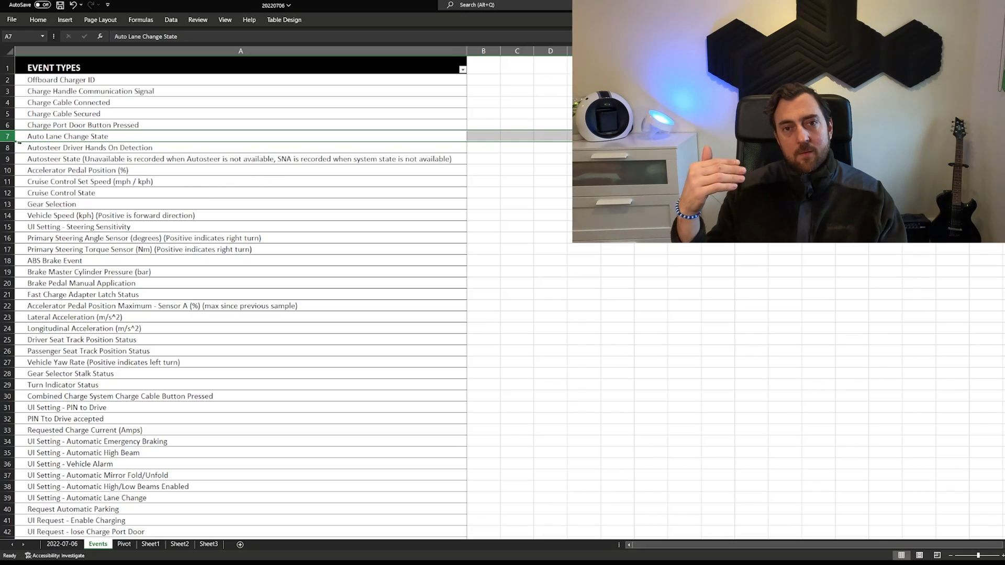
{"action": "scroll", "coordinate": [296, 343], "scroll_direction": "down", "scroll_amount": 20}
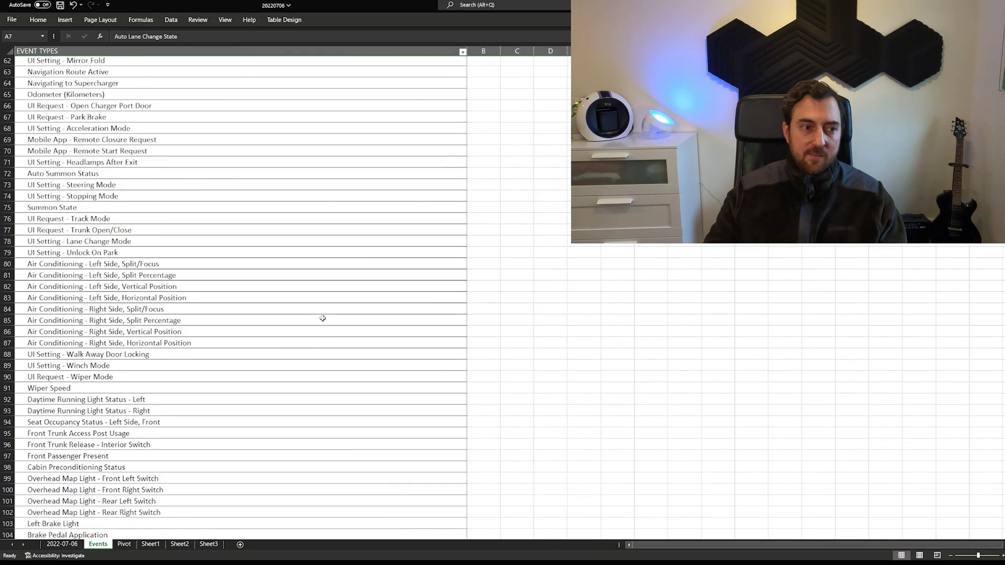
Switch to the Pivot sheet and select the Auto Lane Change State by-hour chart for analysis
{"action": "left_click", "coordinate": [10, 390]}
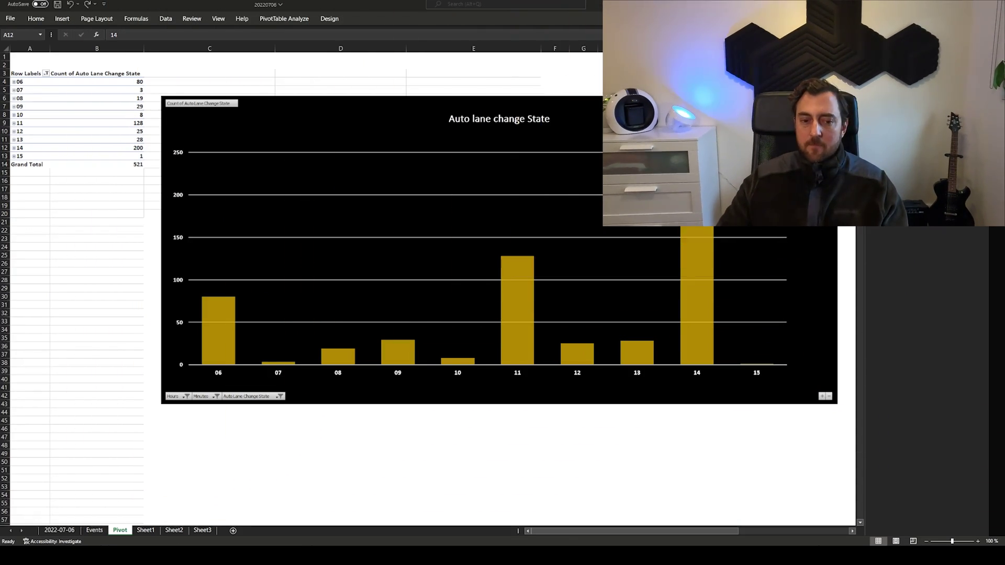
{"action": "left_click", "coordinate": [478, 121]}
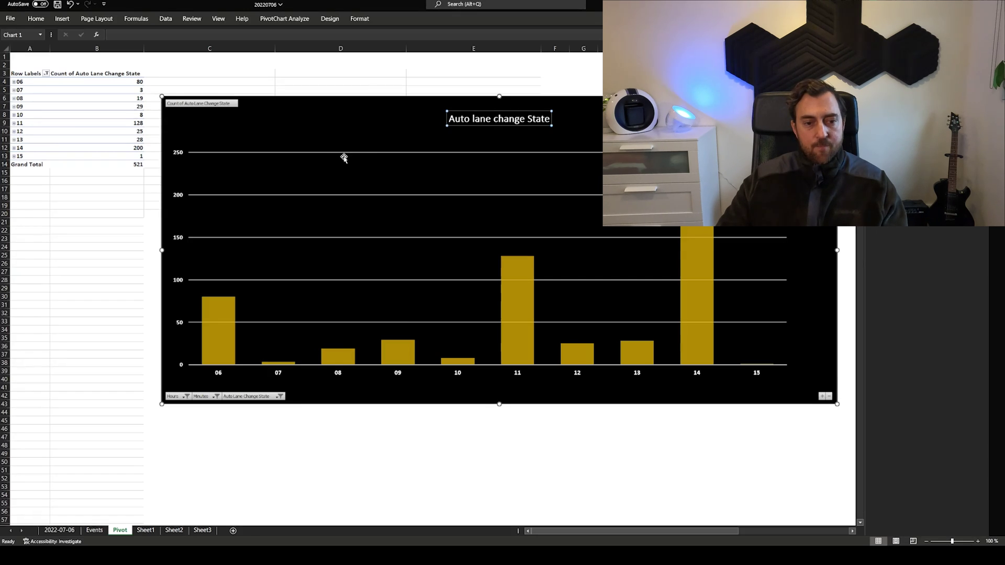
{"action": "left_click", "coordinate": [289, 19]}
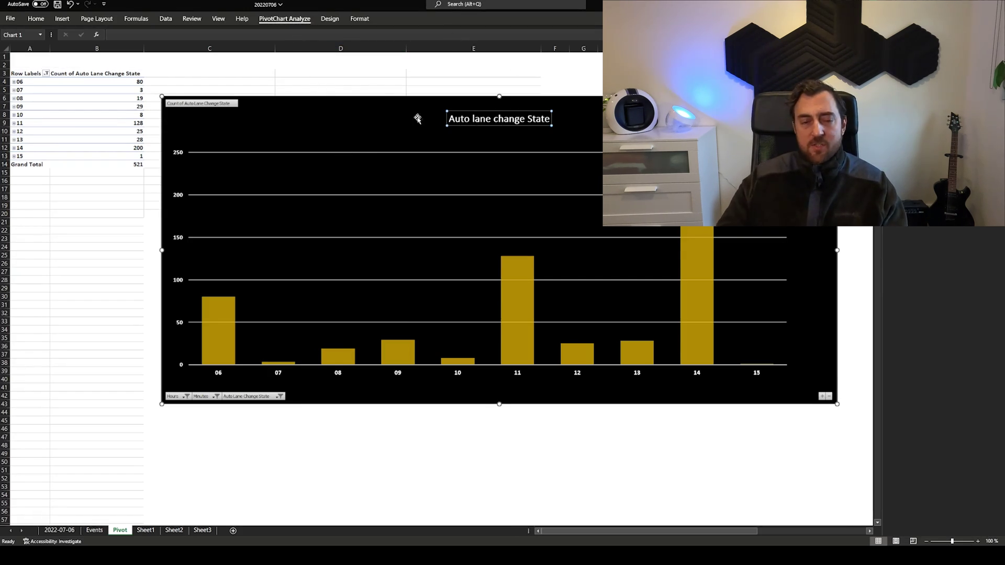
Inspect the lane change chart's bars, then expand hour 14 into minutes (:38 at 62, :37 at 46)
{"action": "left_click", "coordinate": [490, 135]}
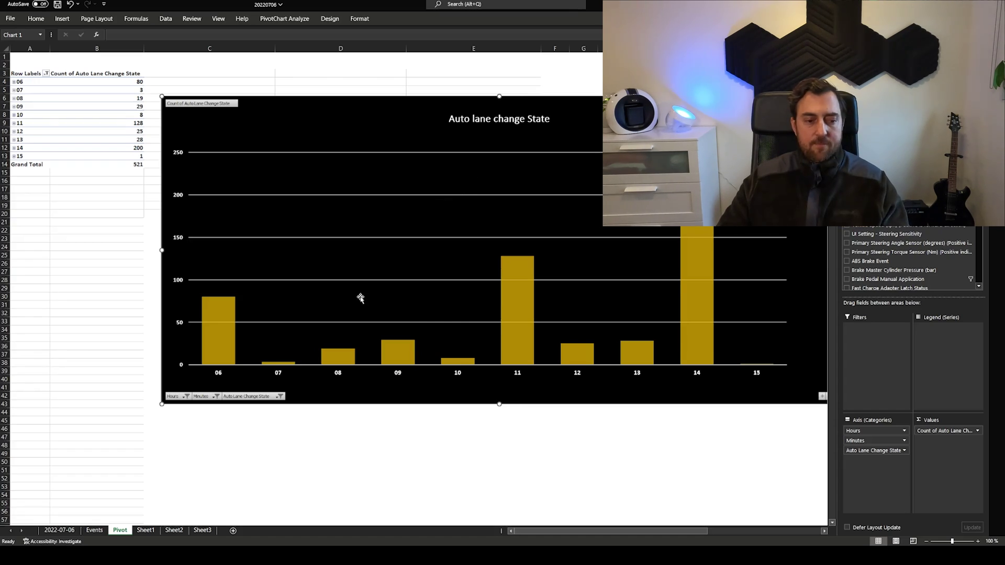
{"action": "left_click", "coordinate": [210, 339]}
{"action": "left_click", "coordinate": [214, 340]}
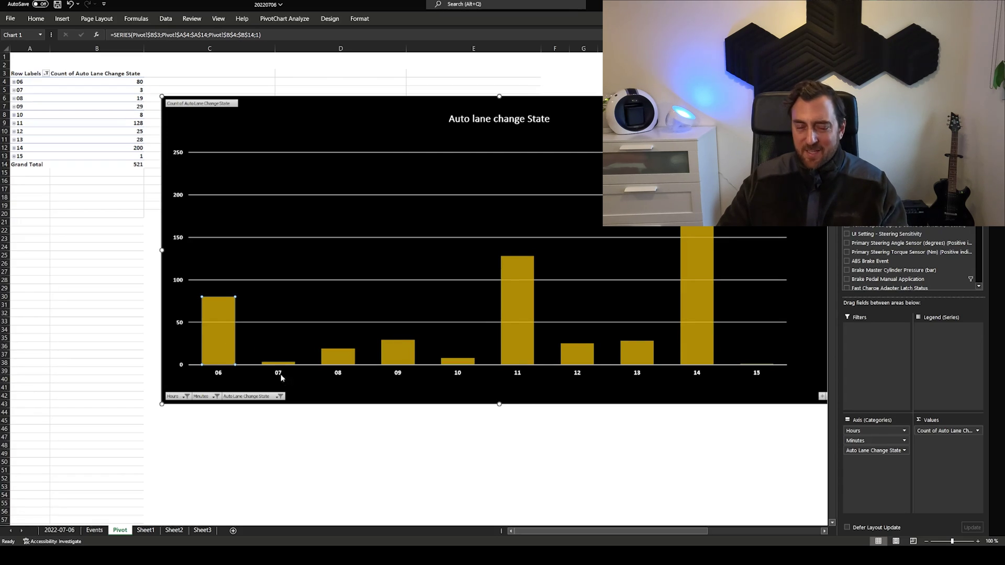
{"action": "left_click", "coordinate": [277, 400]}
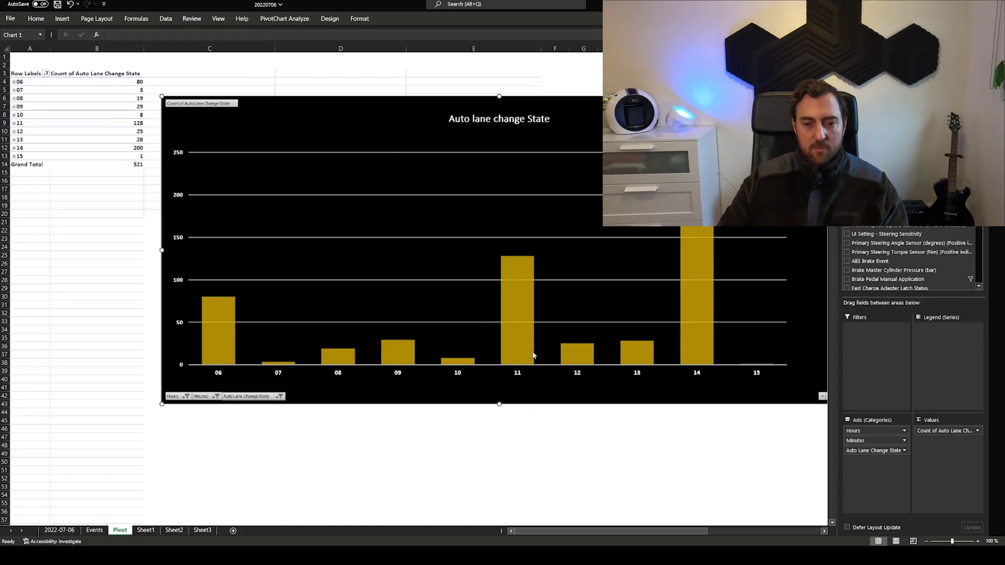
{"action": "left_click", "coordinate": [681, 352]}
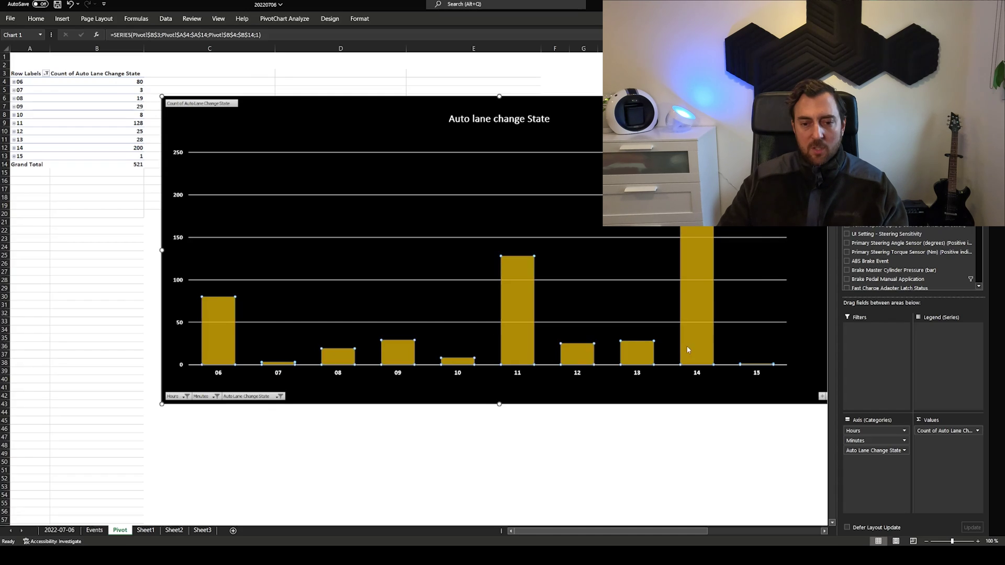
{"action": "left_click", "coordinate": [14, 148]}
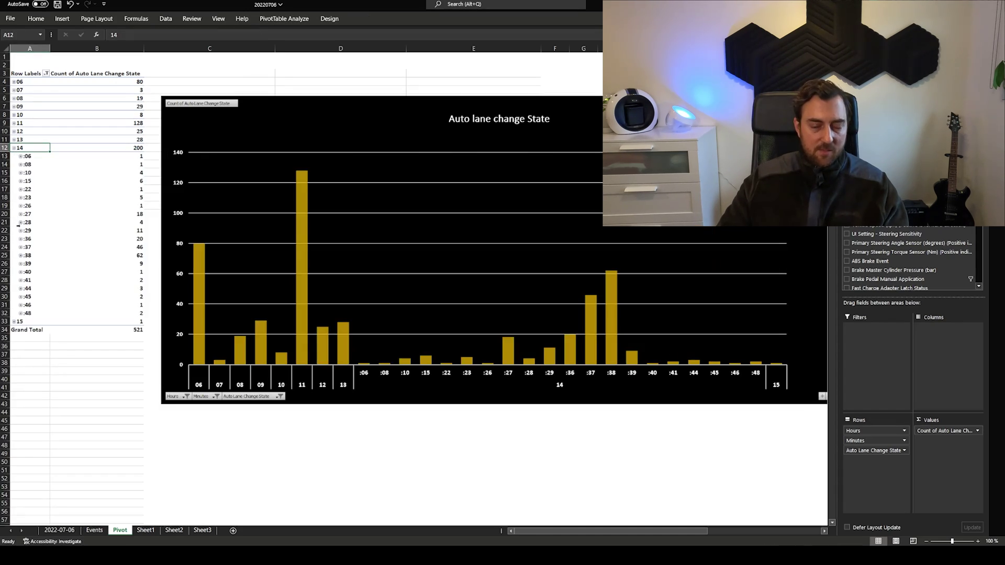
Expand minute :23 under hour 14 and read its ALC_UNAVAILABLE_NO_LANES and ALC_UNAVAILABLE_EXITING_HIGHWAY states
{"action": "left_click", "coordinate": [20, 198]}
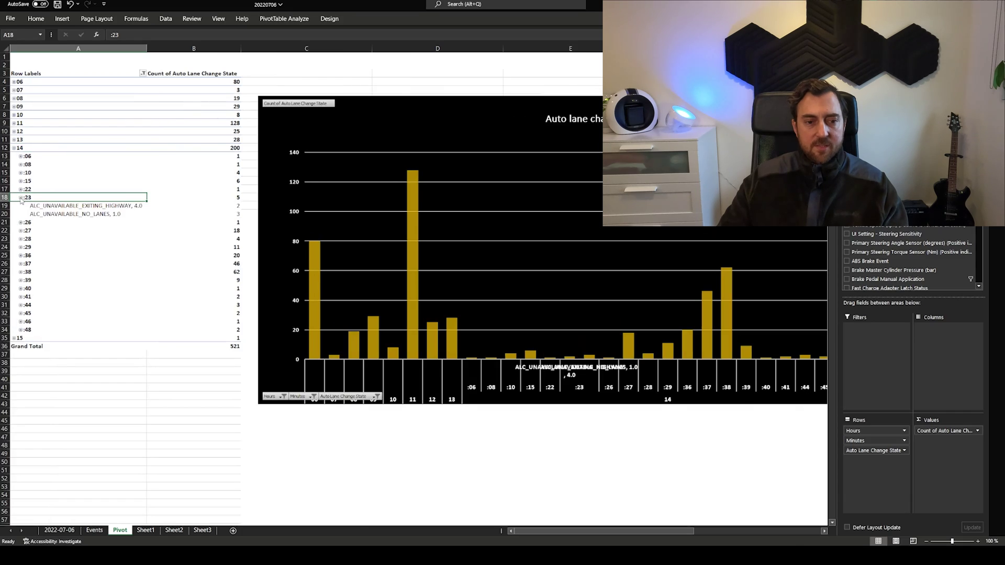
{"action": "left_click", "coordinate": [104, 219]}
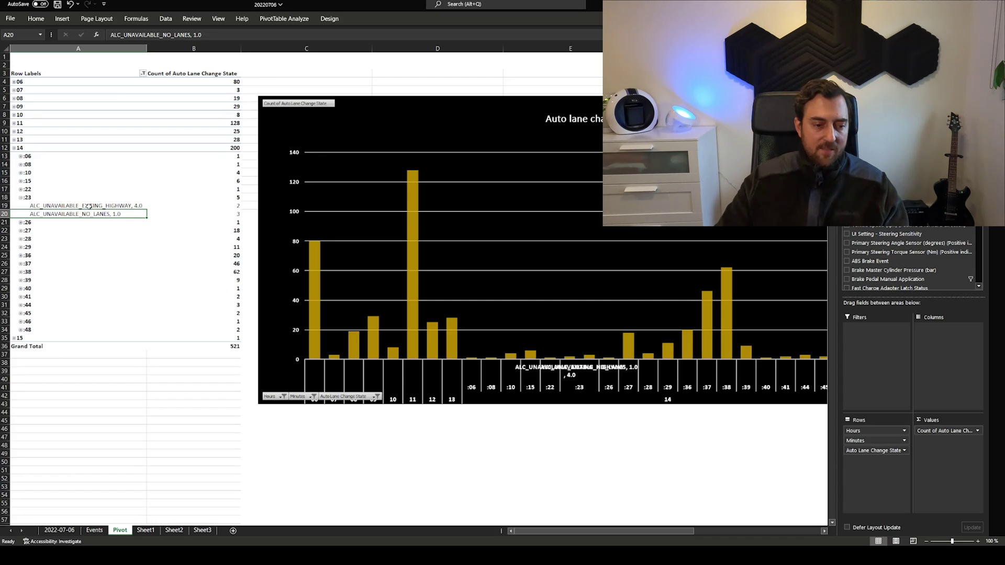
{"action": "left_click", "coordinate": [90, 206]}
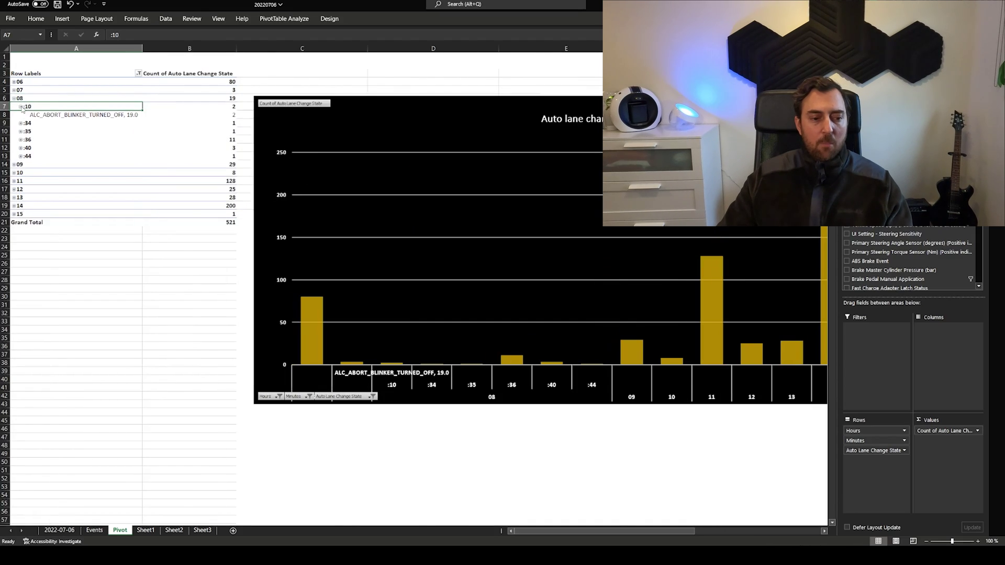
Check the ALC_ABORT_BLINKER_TURNED_OFF entry under 08 > :10, then collapse minute :10 again
{"action": "key", "text": "shift+Down"}
{"action": "key", "text": "shift+Down"}
{"action": "key", "text": "shift+Down"}
{"action": "key", "text": "shift+Down"}
{"action": "left_click", "coordinate": [65, 114]}
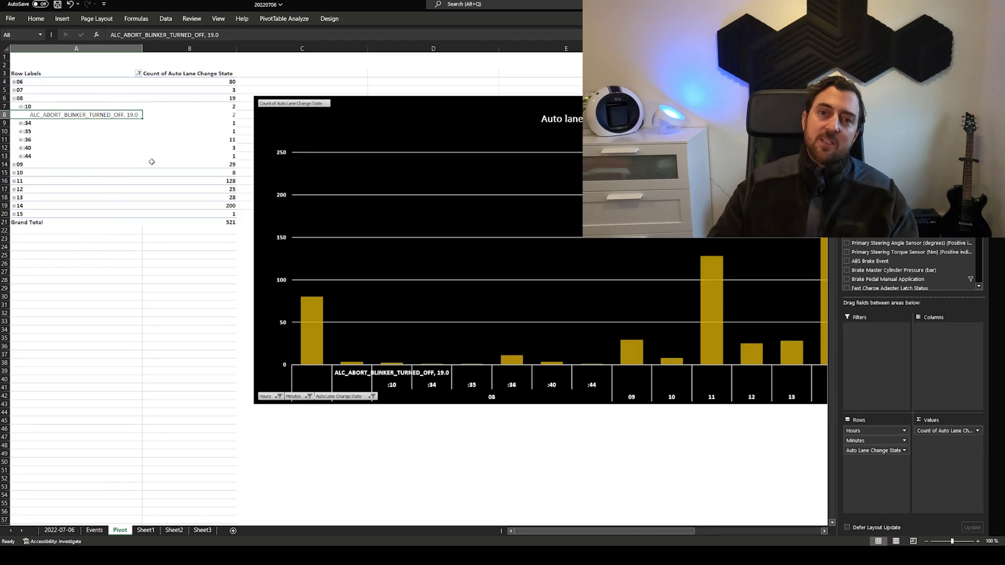
{"action": "left_click", "coordinate": [14, 98]}
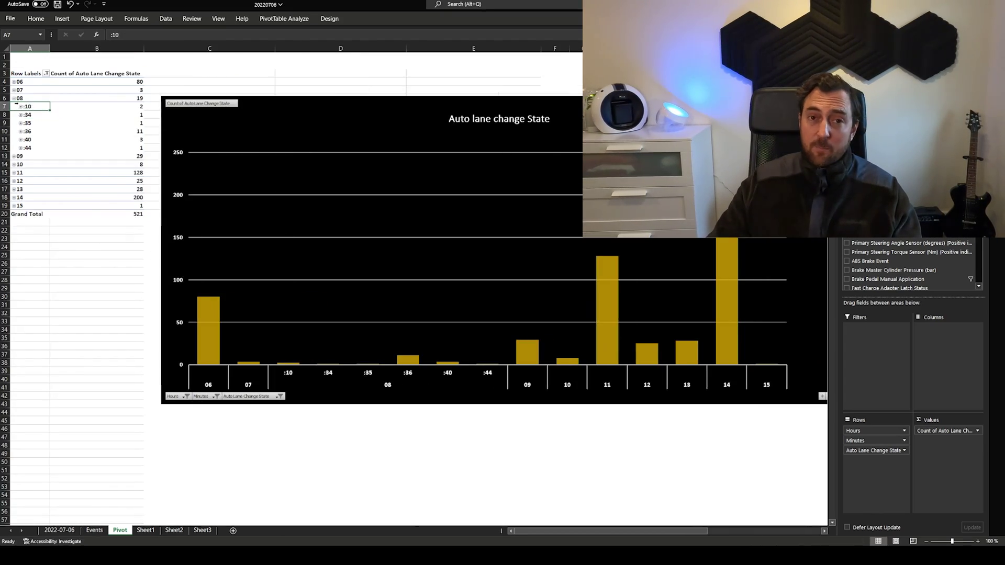